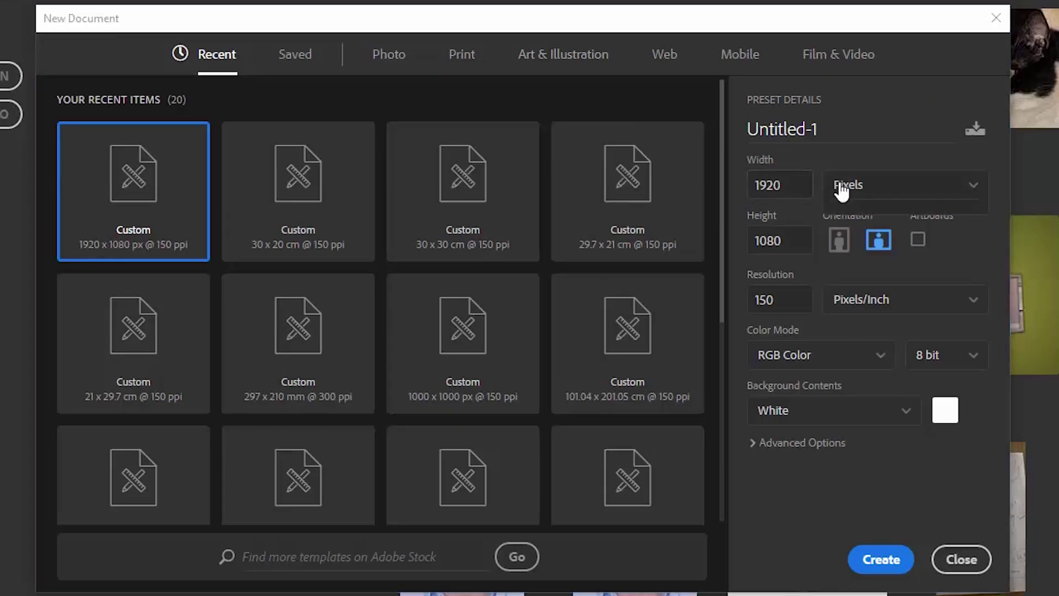
# Open the Width units list in the New Document dialog.
pyautogui.click(844, 185)
# Create a 30 × 20 cm, 150 ppi RGB Color document with a white background.
pyautogui.click(864, 278)
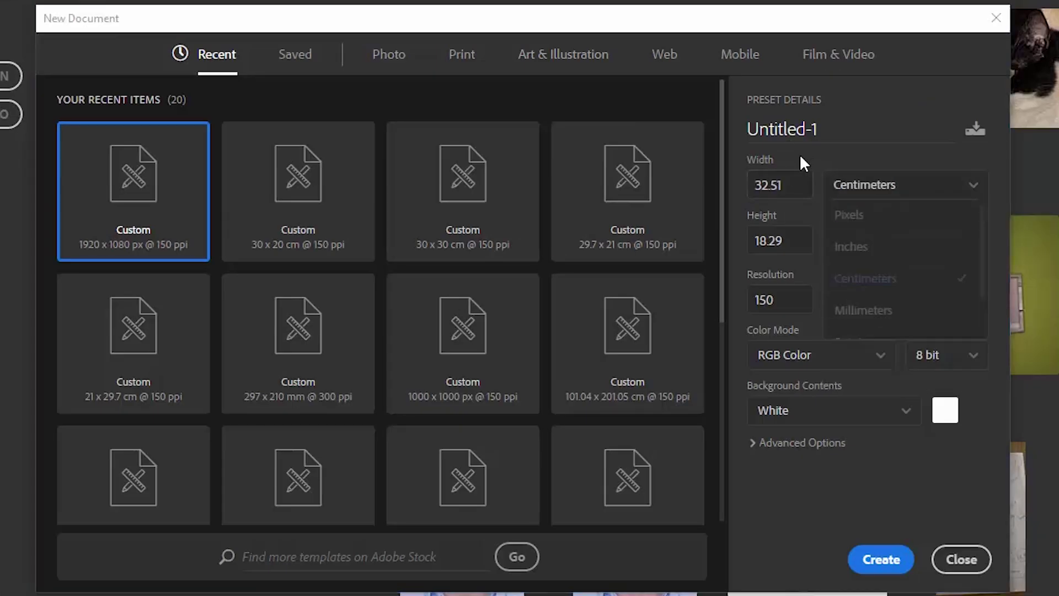
pyautogui.doubleClick(798, 182)
pyautogui.write('30')
pyautogui.doubleClick(792, 241)
pyautogui.write('20')
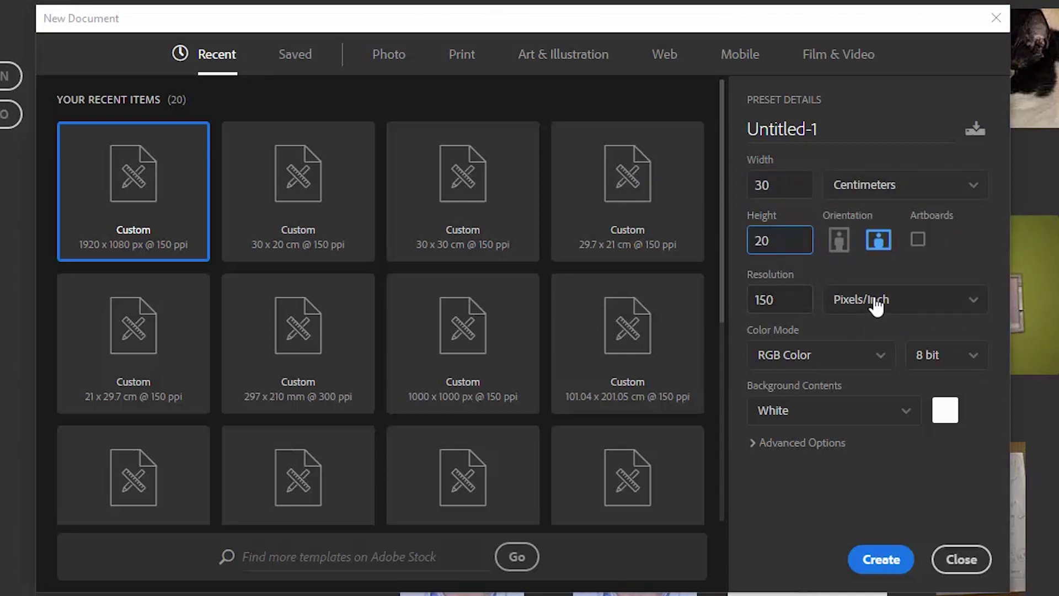
pyautogui.click(793, 360)
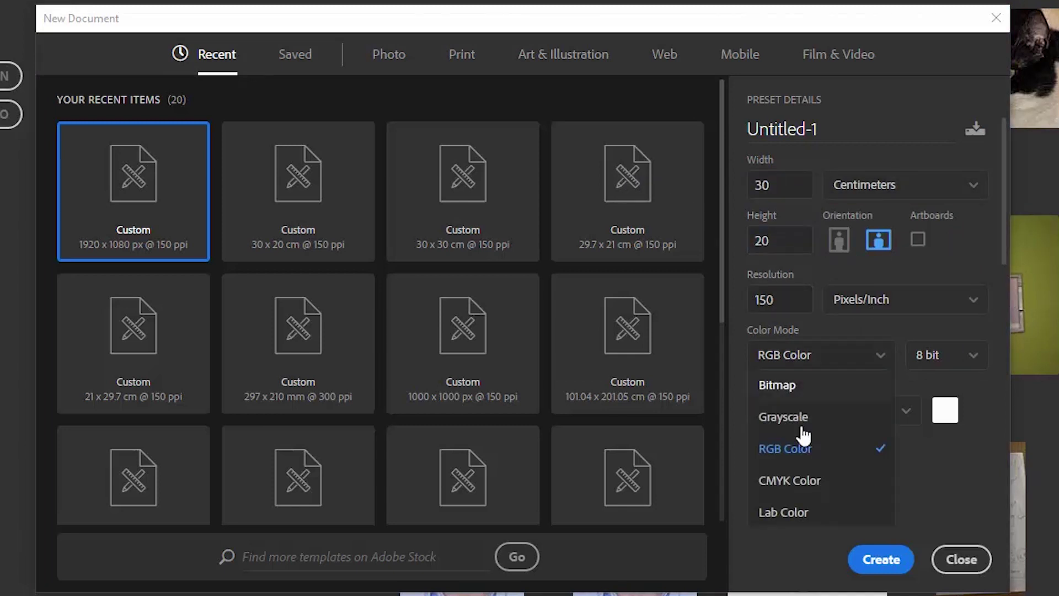
pyautogui.click(905, 391)
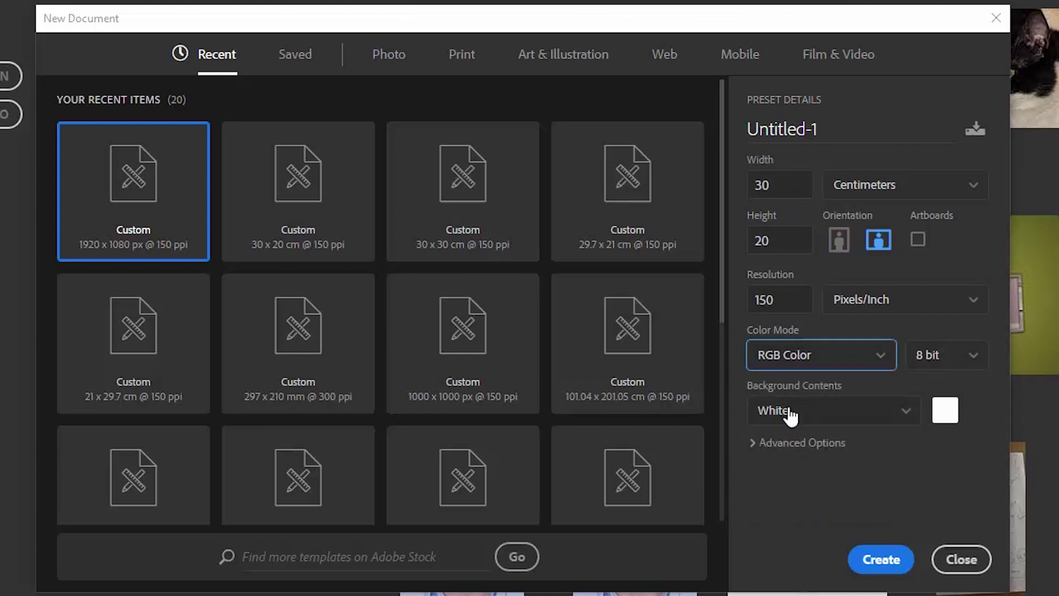
pyautogui.click(881, 560)
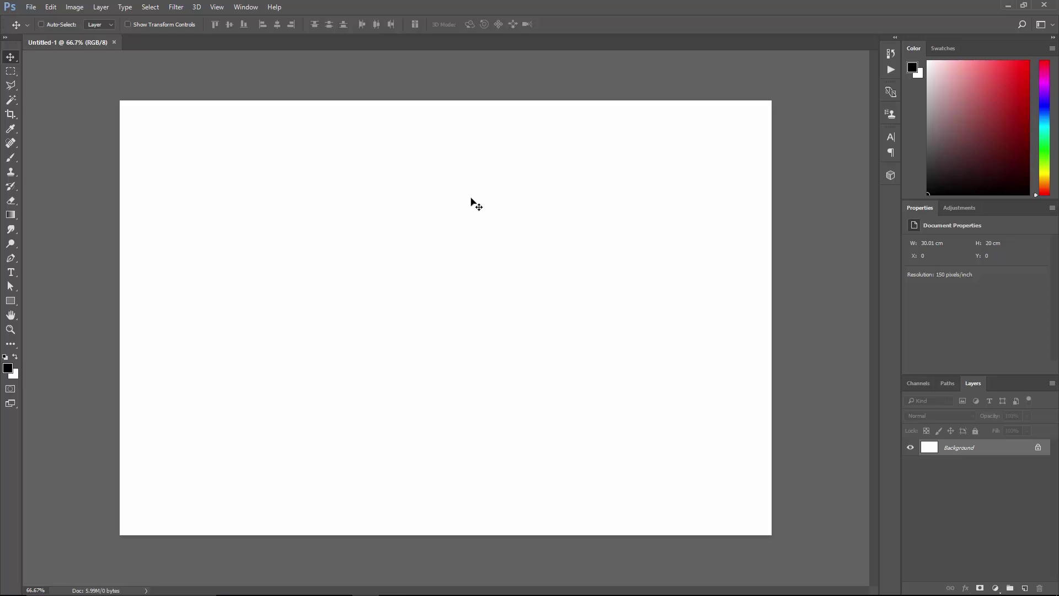
# Show the 3D panel and create a Cube mesh from preset.
pyautogui.click(247, 7)
pyautogui.click(254, 73)
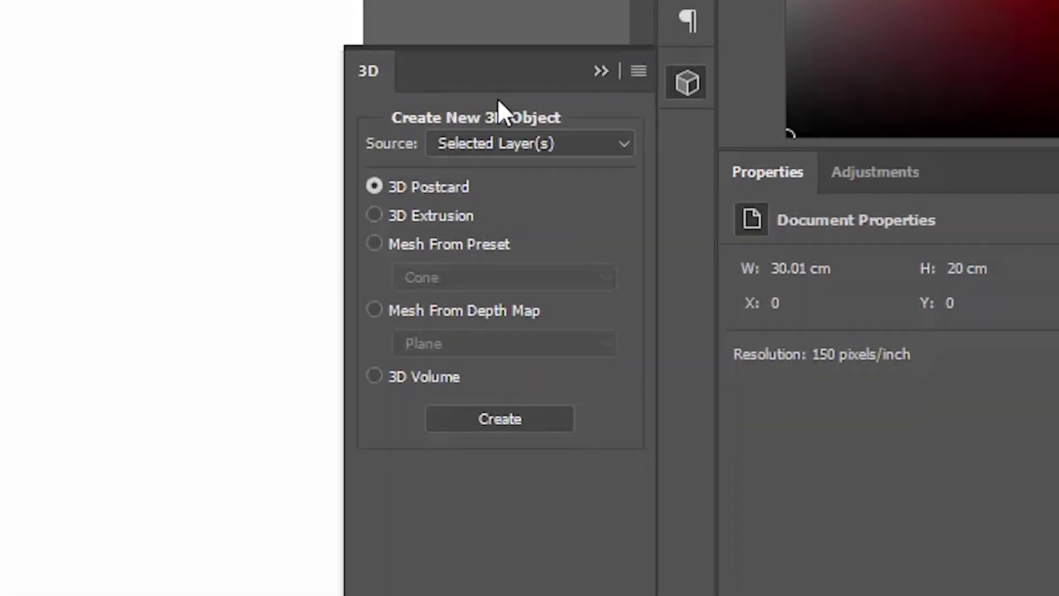
pyautogui.click(455, 246)
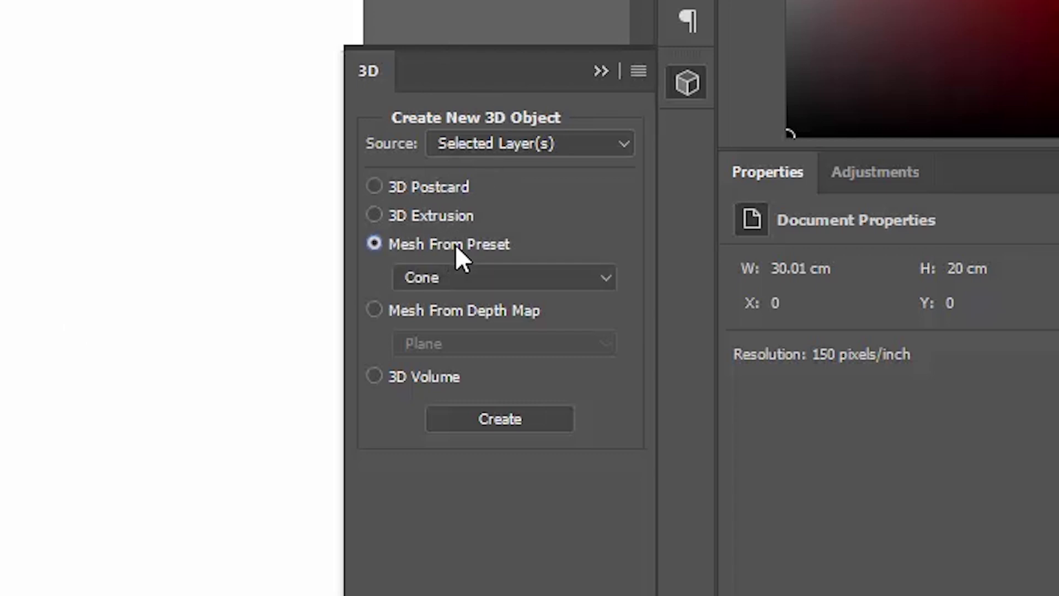
pyautogui.click(452, 273)
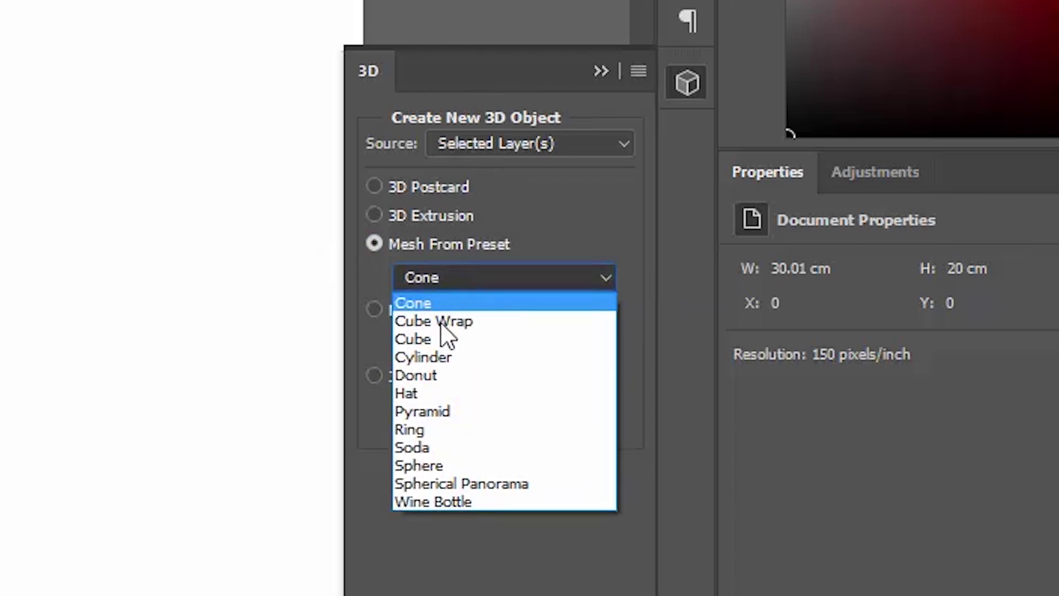
pyautogui.click(431, 340)
pyautogui.click(483, 414)
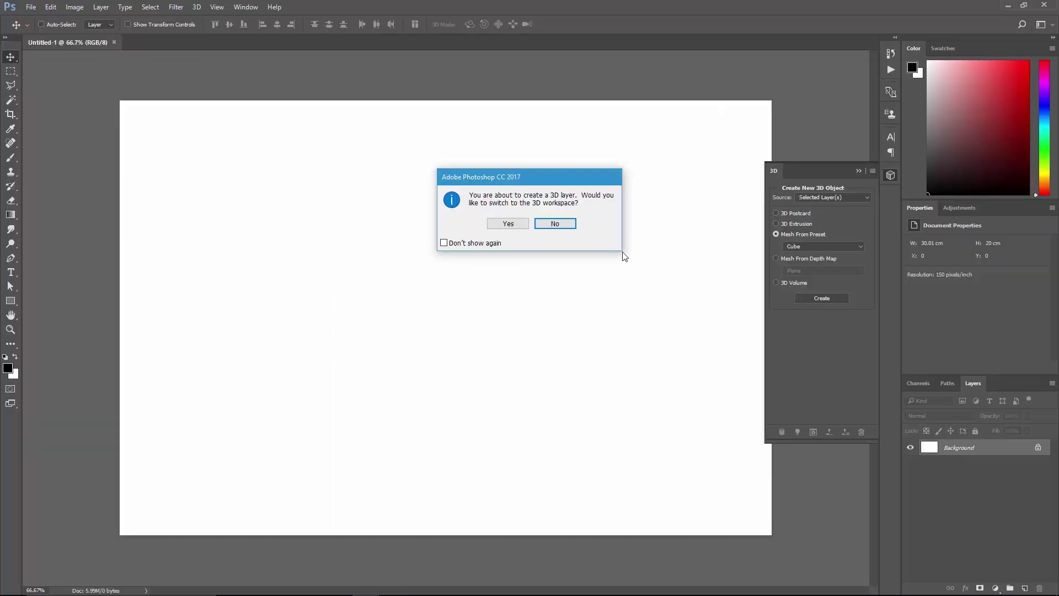
# Accept the 3D workspace switch and orbit the cube into perspective.
pyautogui.click(513, 225)
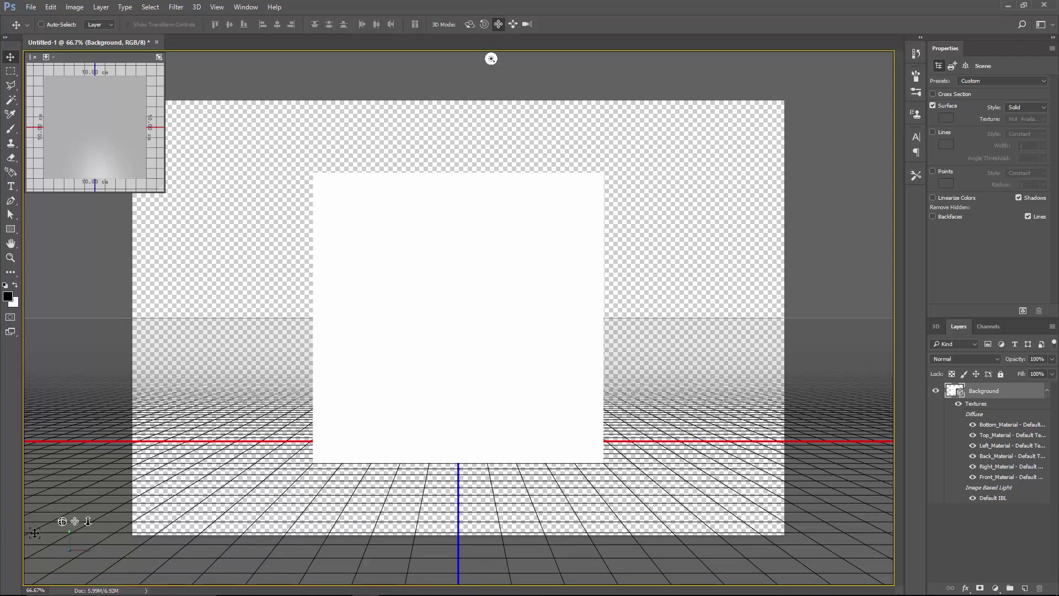
pyautogui.moveTo(70, 538)
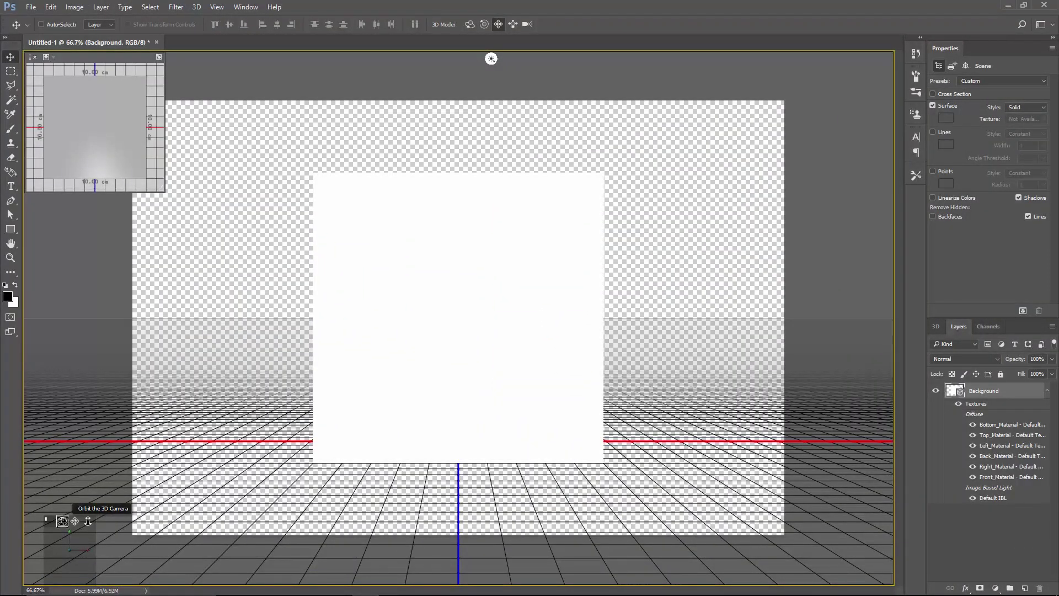
pyautogui.moveTo(491, 58); pyautogui.dragTo(693, 58)
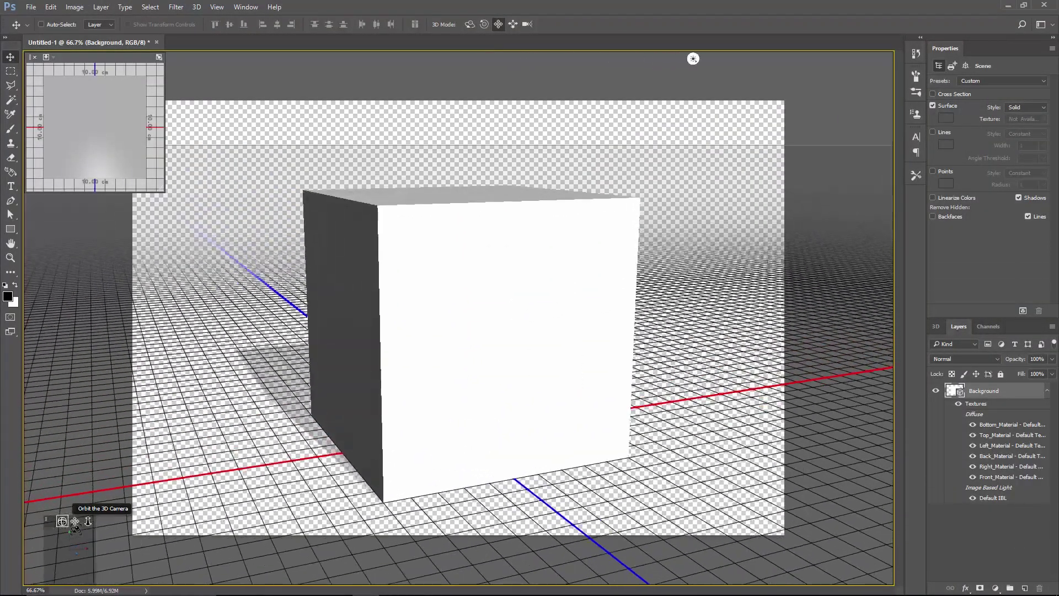
# Orbit further, pan the cube upward and dolly slightly closer.
pyautogui.moveTo(694, 58); pyautogui.dragTo(807, 57)
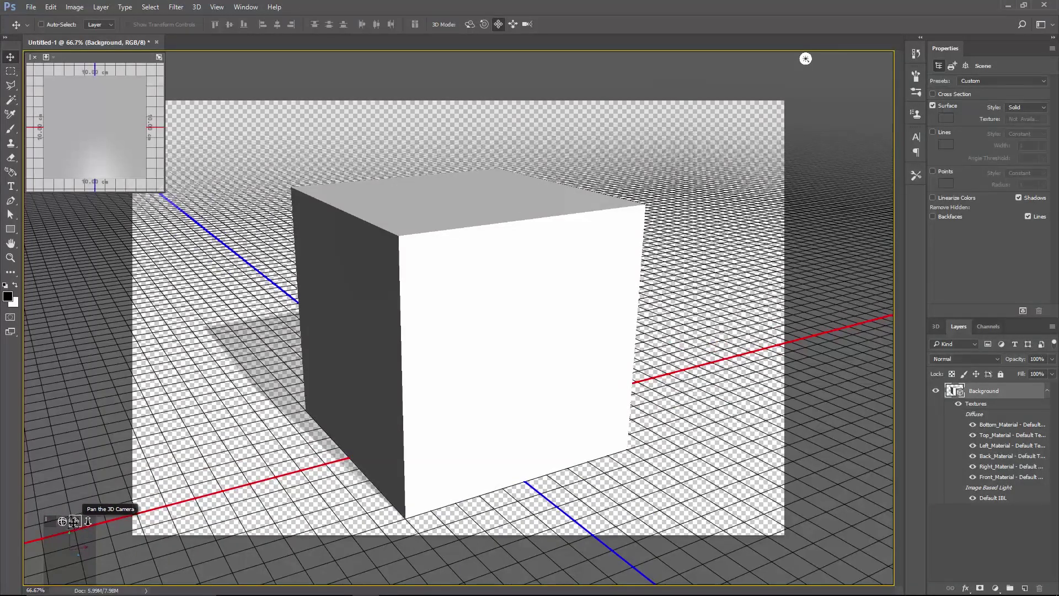
pyautogui.moveTo(73, 520); pyautogui.dragTo(76, 519)
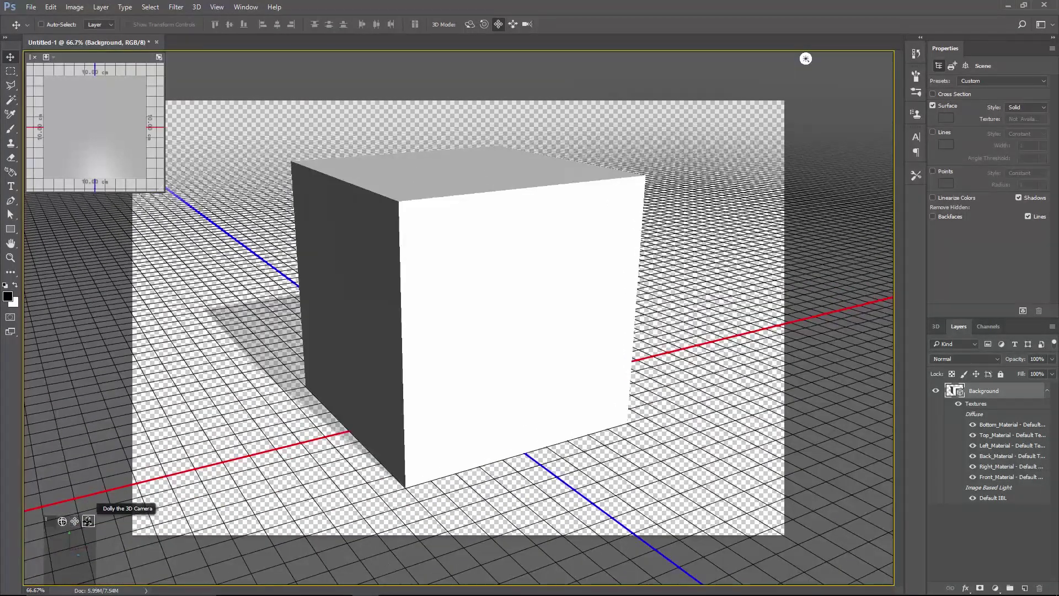
pyautogui.moveTo(88, 521); pyautogui.dragTo(98, 502)
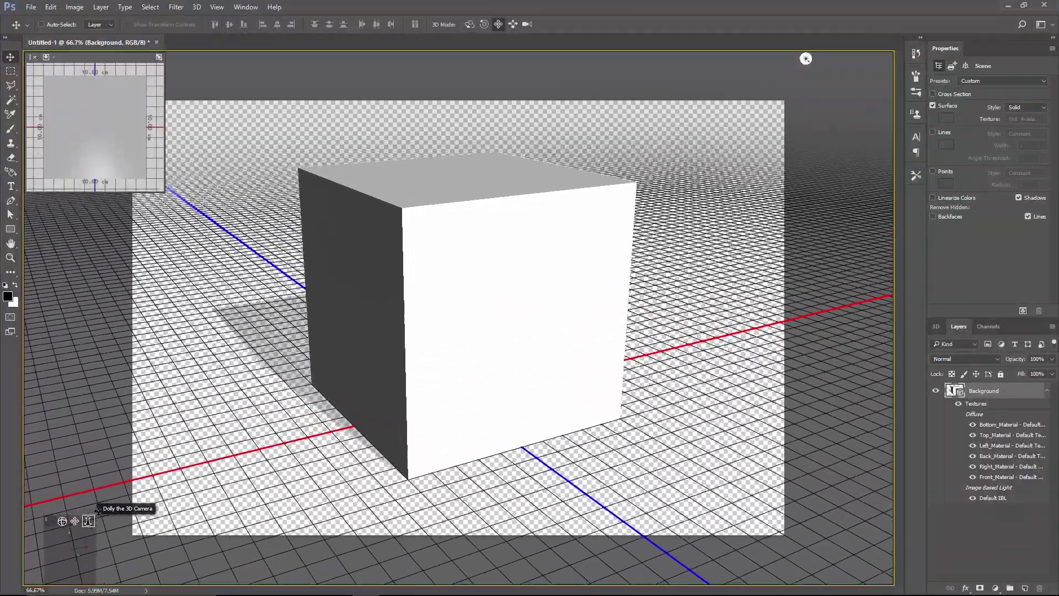
pyautogui.moveTo(98, 502); pyautogui.dragTo(98, 495)
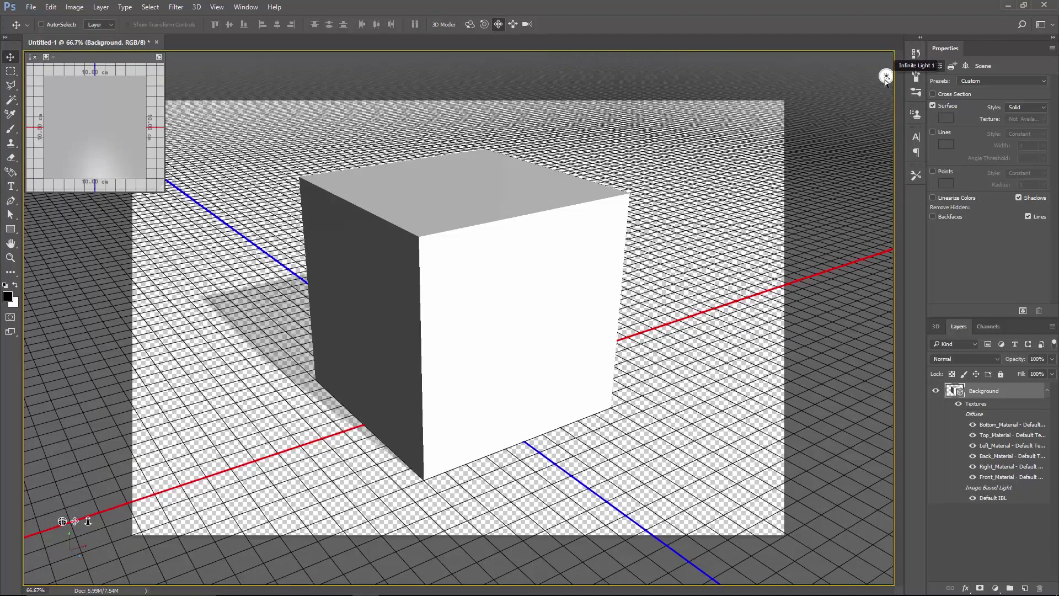
# Select Infinite Light 1 and swing it to sit above the cube.
pyautogui.click(934, 329)
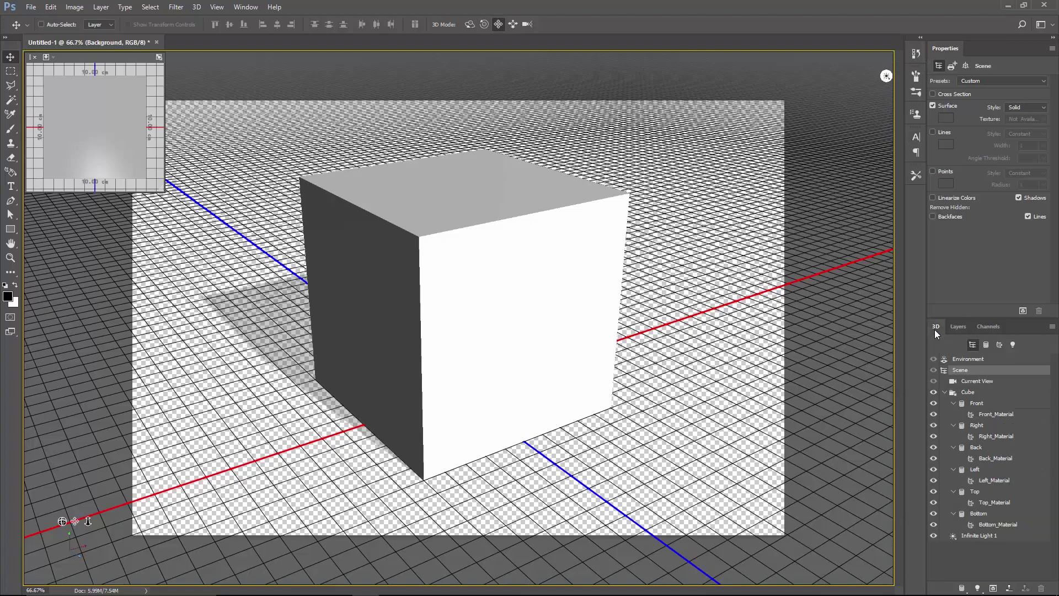
pyautogui.click(973, 525)
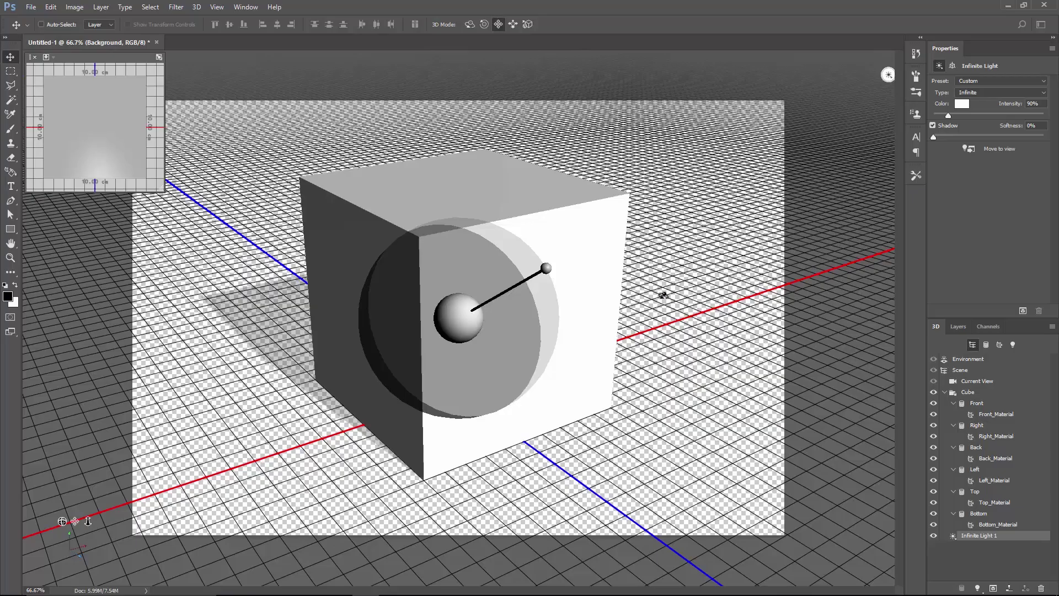
pyautogui.moveTo(553, 280)
pyautogui.mouseDown()
pyautogui.moveTo(478, 305)
pyautogui.moveTo(488, 289)
pyautogui.mouseUp()
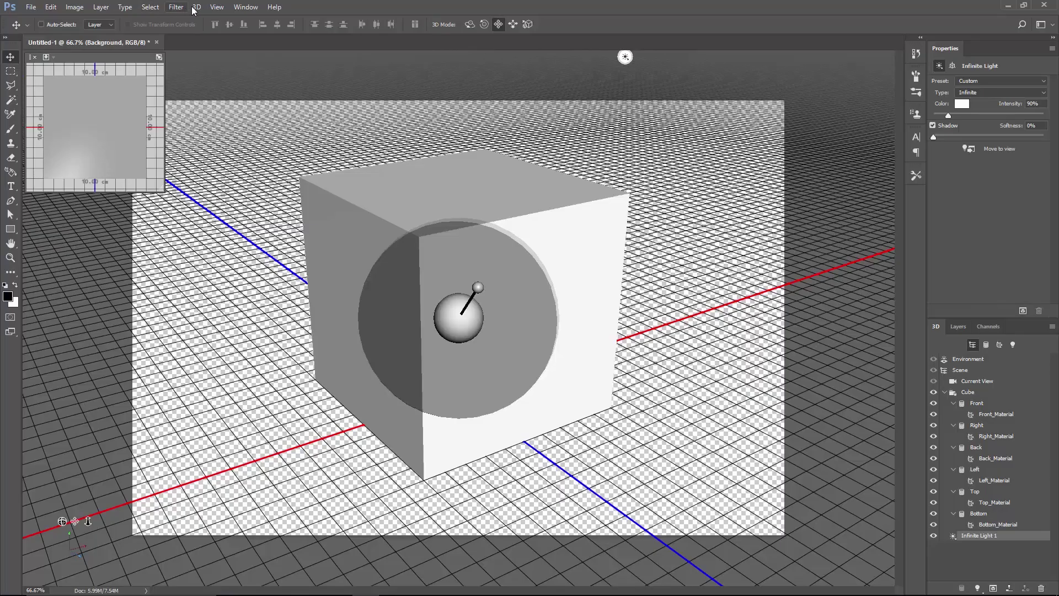
# Render the 3D layer and select the Current View camera.
pyautogui.click(196, 7)
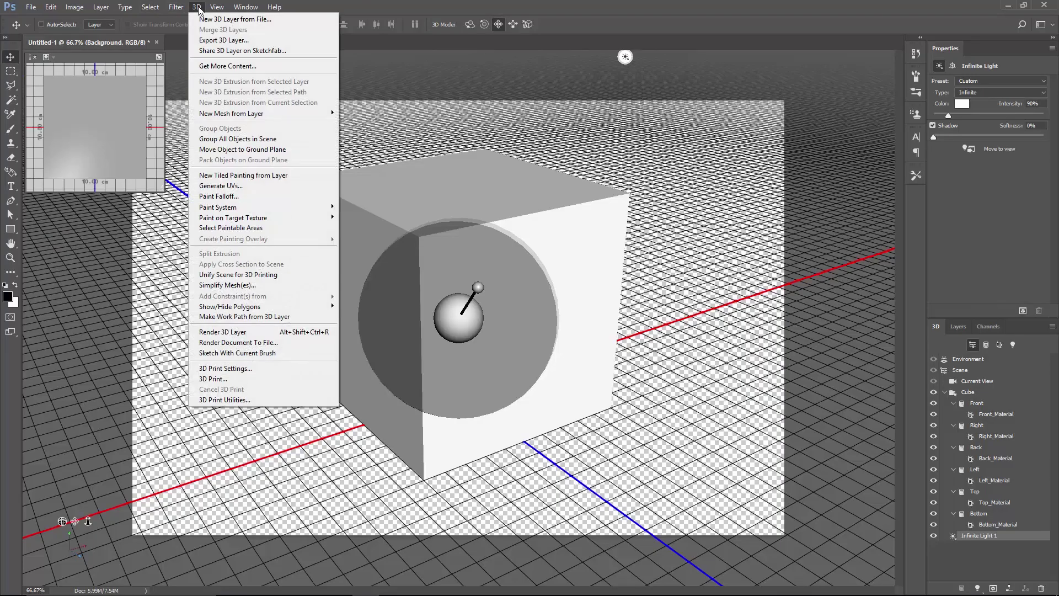
pyautogui.click(255, 335)
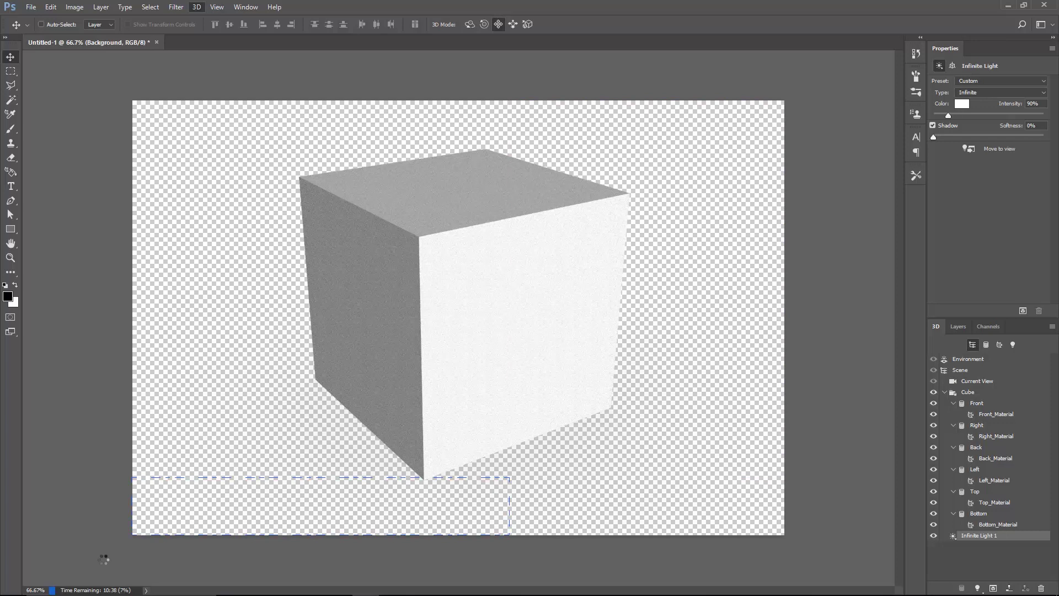
pyautogui.click(581, 439)
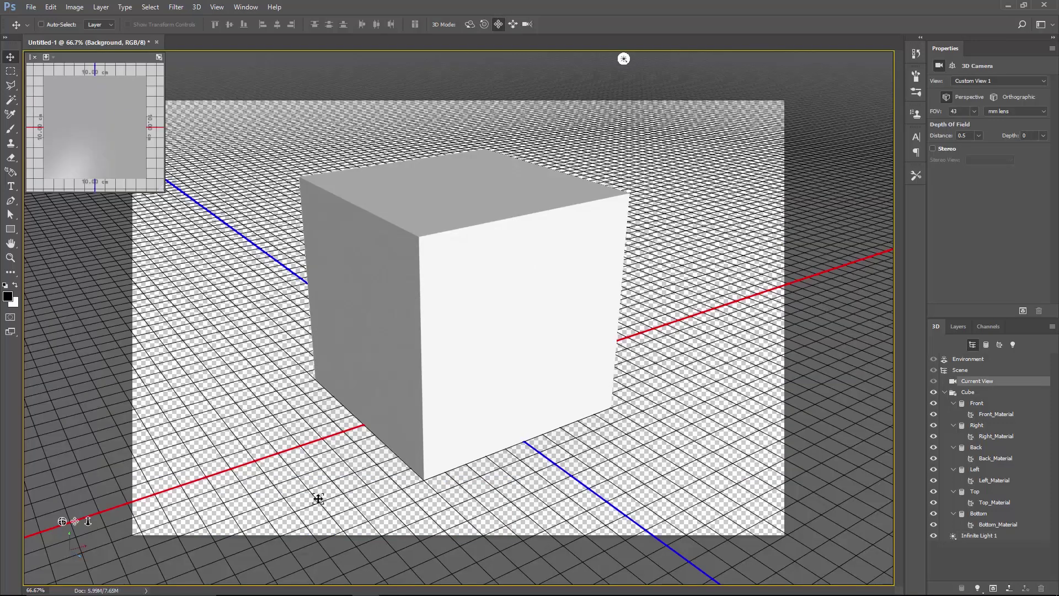
pyautogui.click(959, 326)
# Rasterize the Background layer's 3D cube into pixels.
pyautogui.rightClick(836, 303)
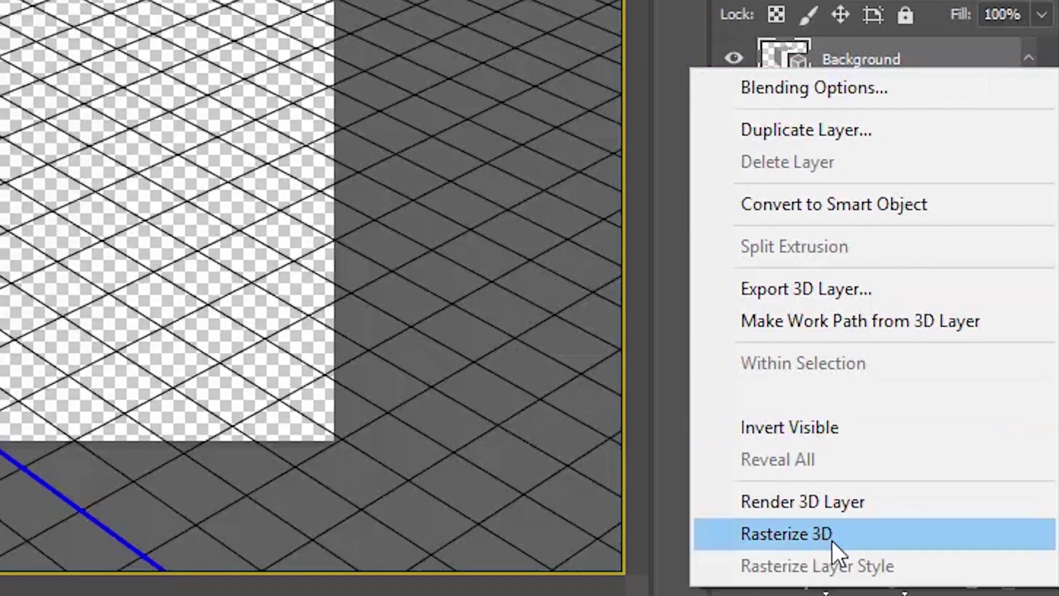
pyautogui.click(843, 539)
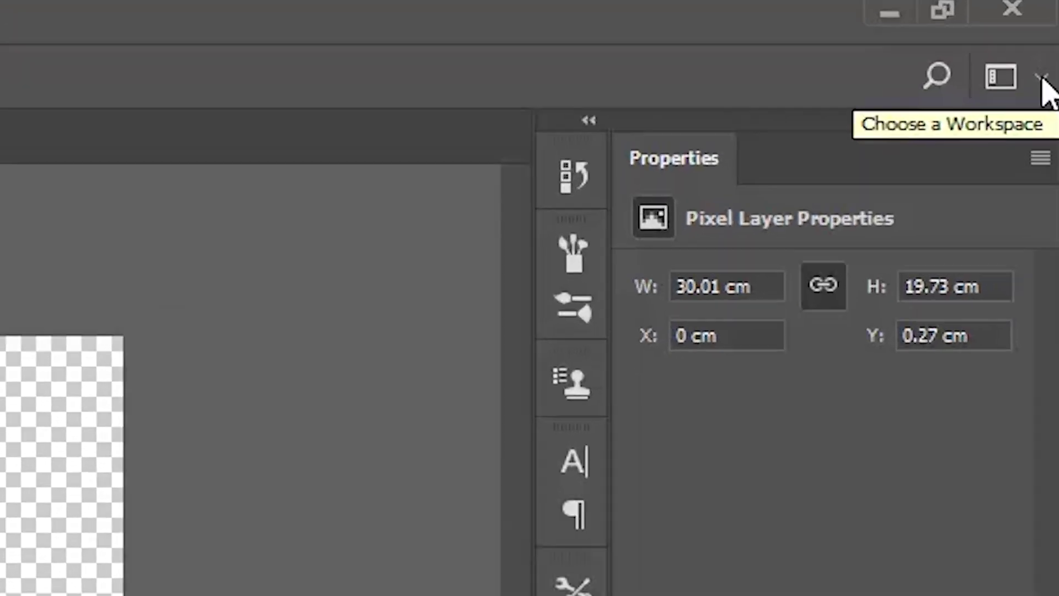
# Switch to the Essentials workspace and add an empty Layer 1.
pyautogui.click(1054, 28)
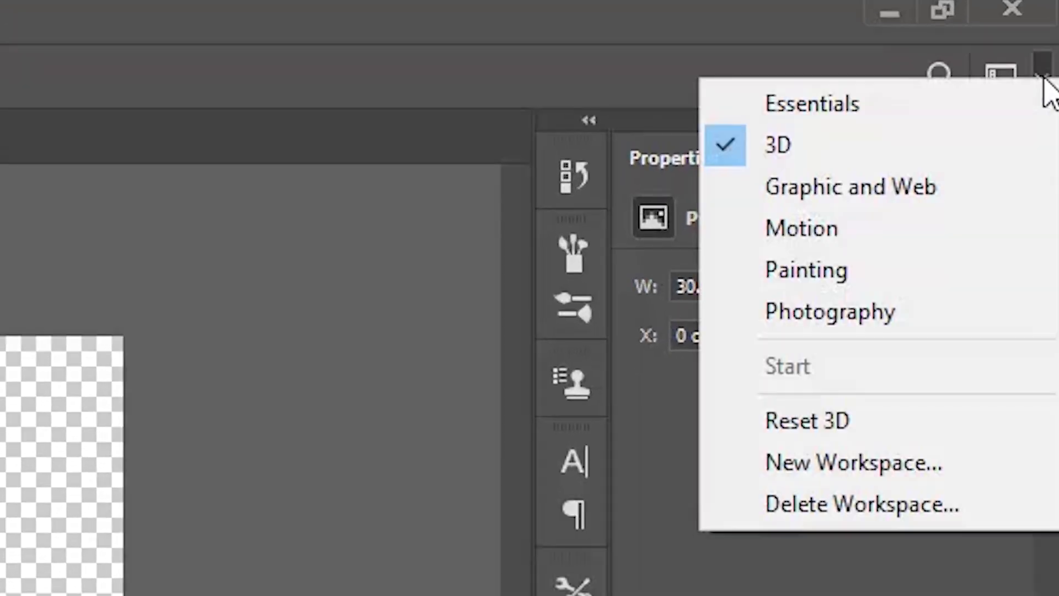
pyautogui.click(958, 118)
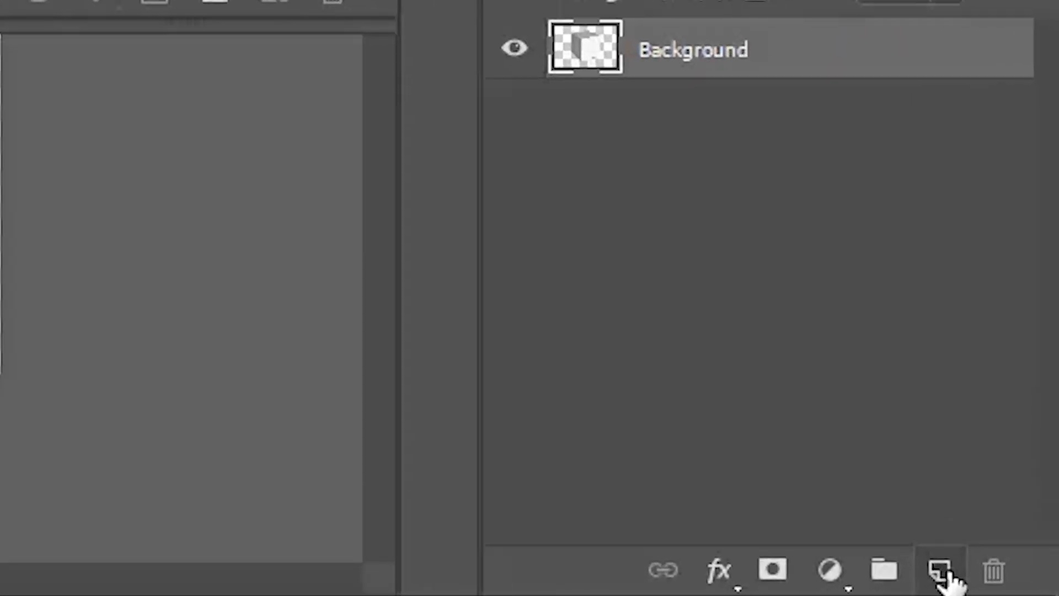
pyautogui.click(941, 570)
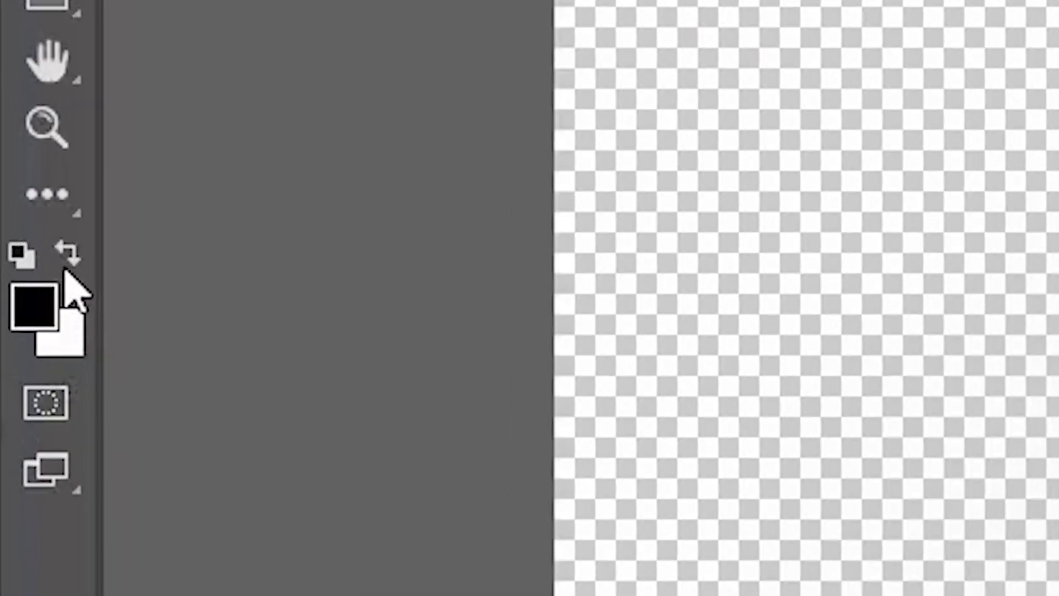
# Fill Layer 1 with white and collapse the floating 3D panel.
pyautogui.click(15, 356)
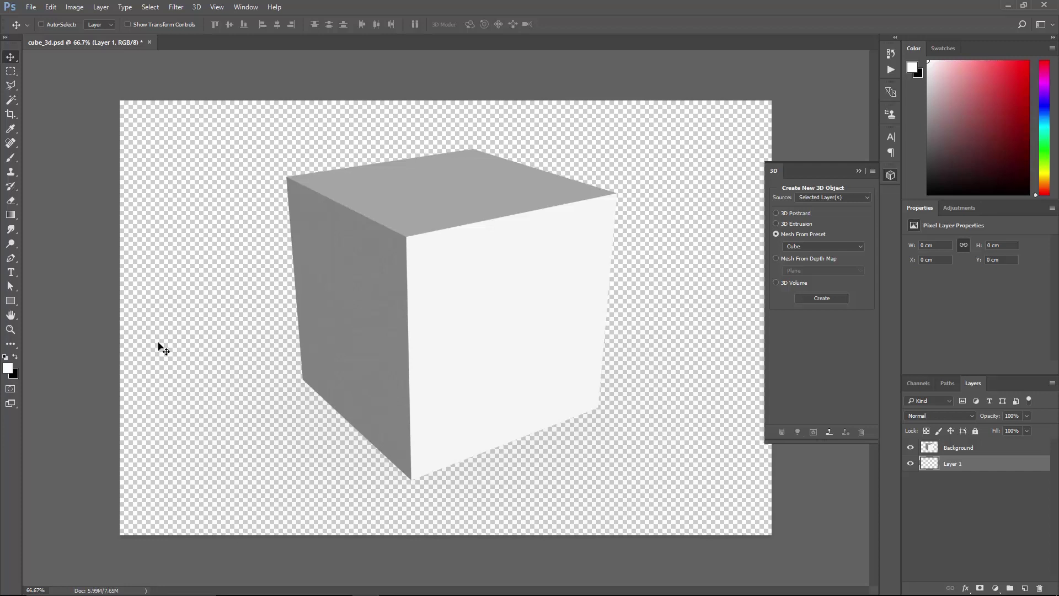
pyautogui.hotkey('alt', 'BackSpace')
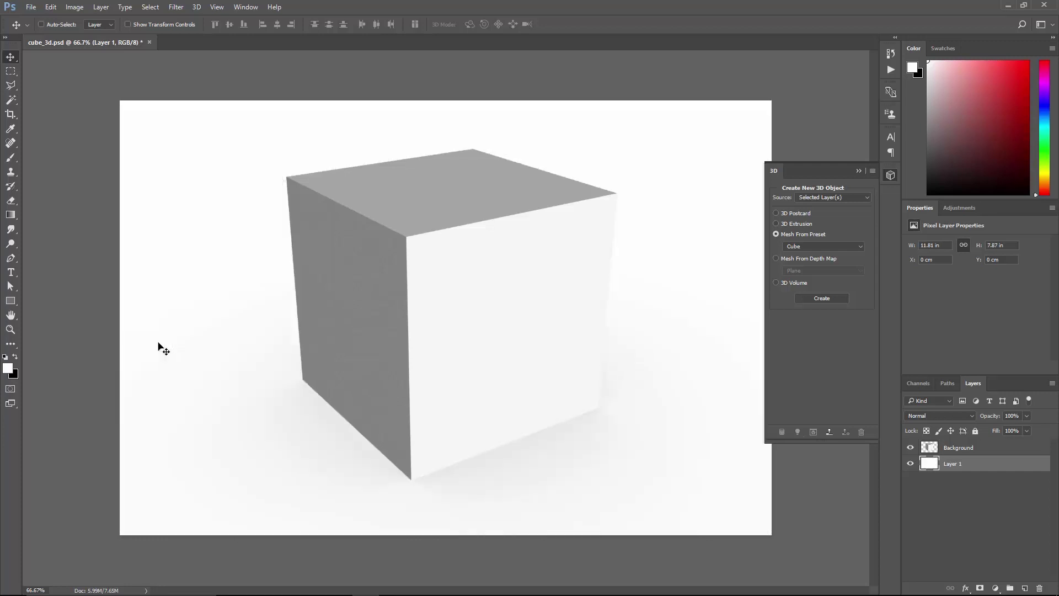
pyautogui.click(860, 172)
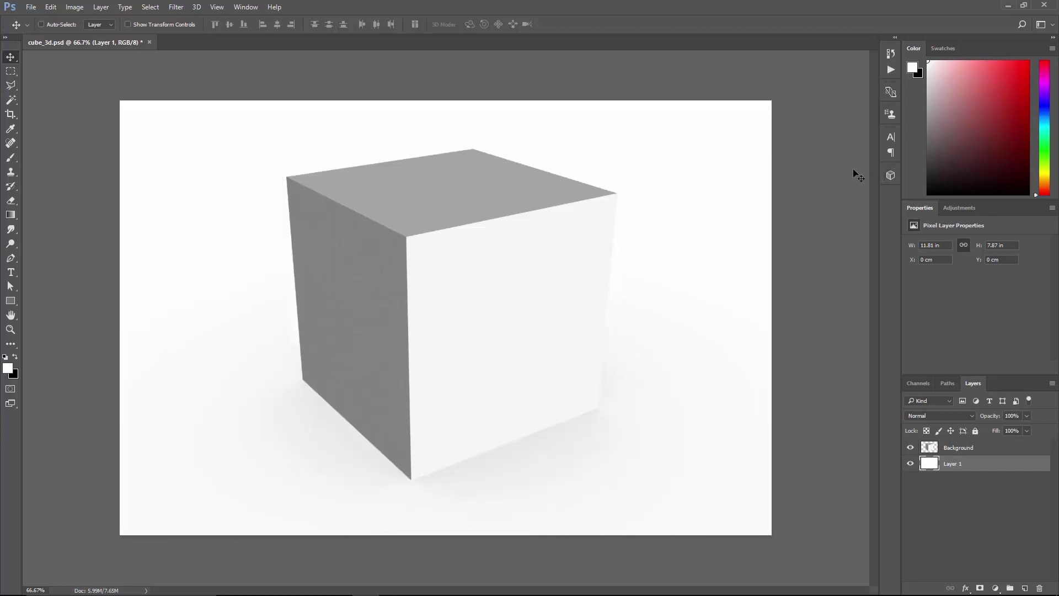